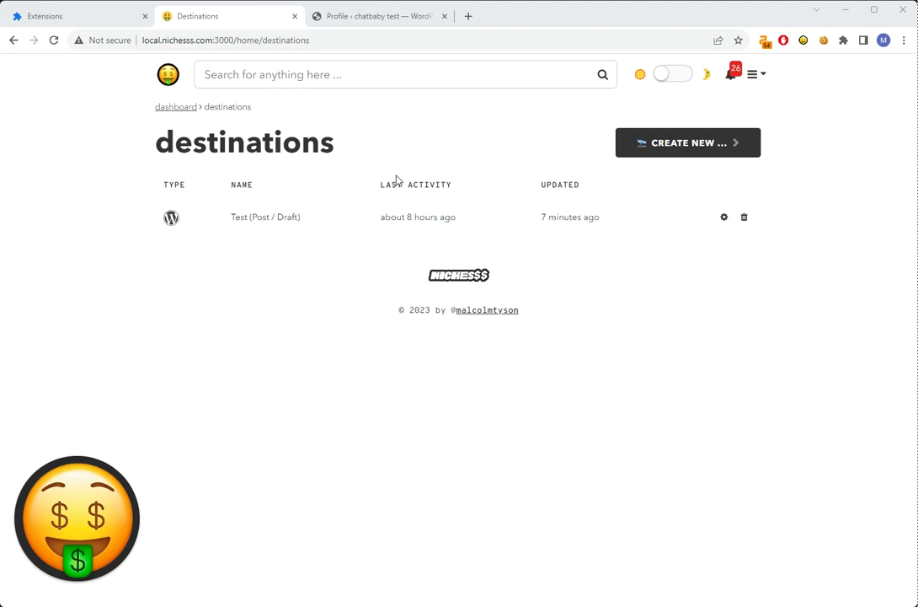
From the Nichesss dashboard, open Destinations and start a new WordPress destination form
{"action": "left_click", "coordinate": [168, 75]}
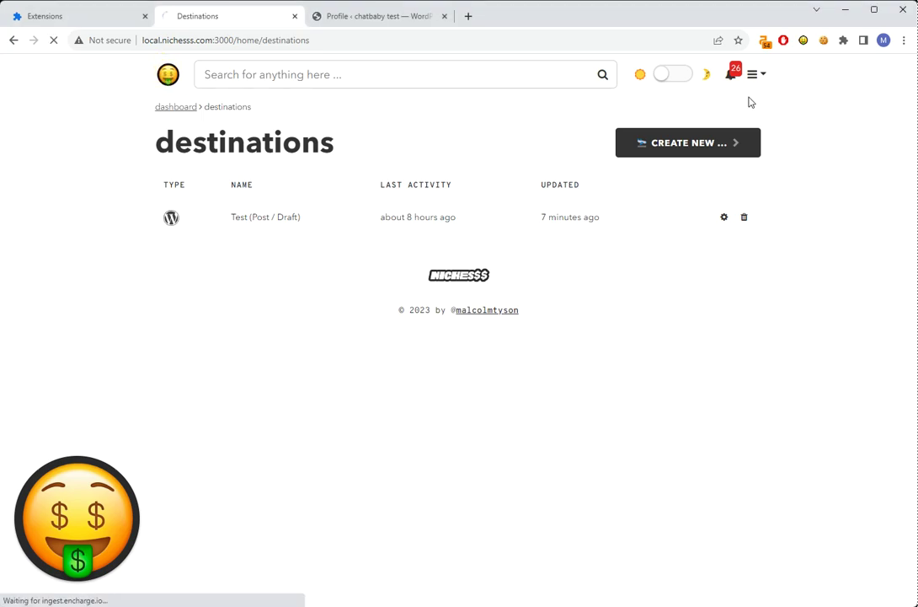
{"action": "left_click", "coordinate": [752, 82]}
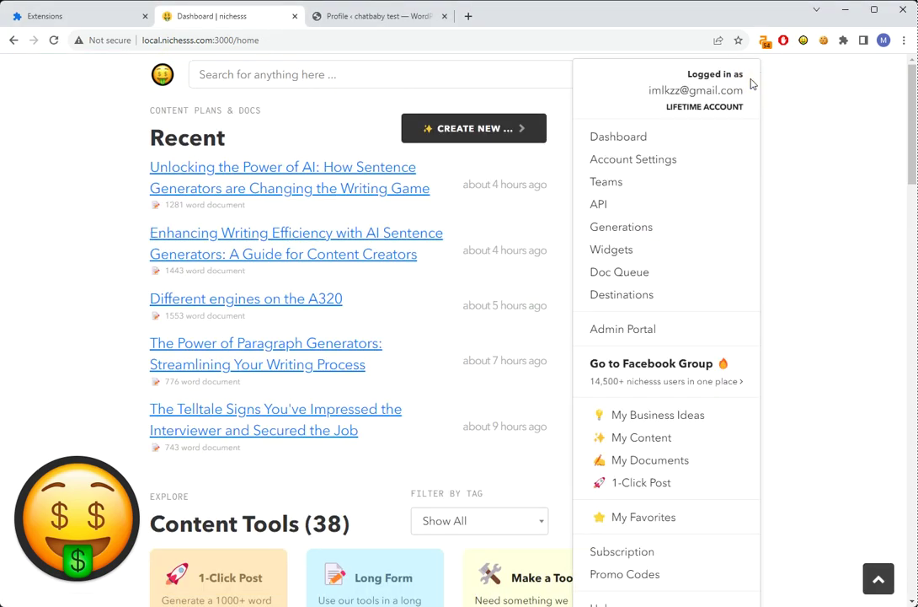
{"action": "left_click", "coordinate": [625, 297]}
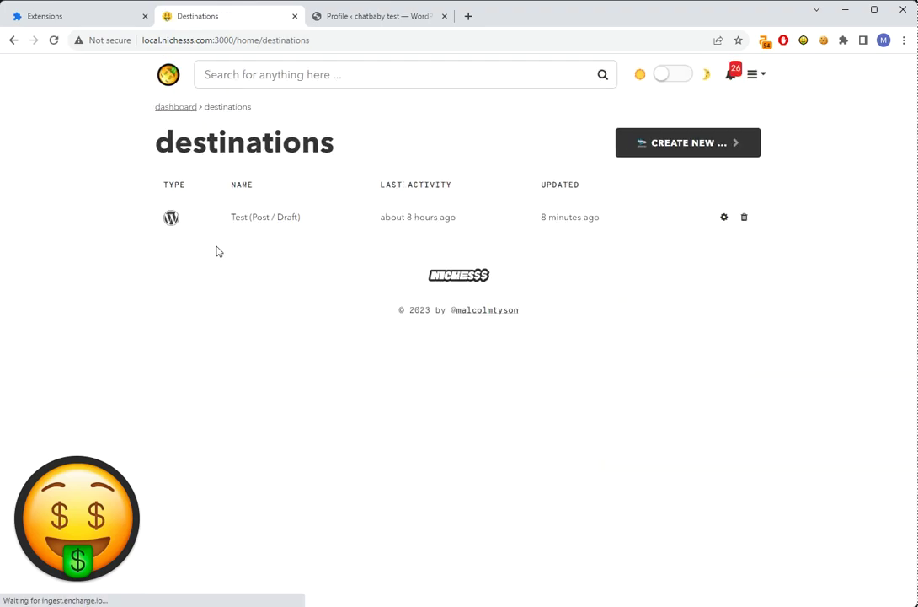
{"action": "left_click", "coordinate": [656, 148]}
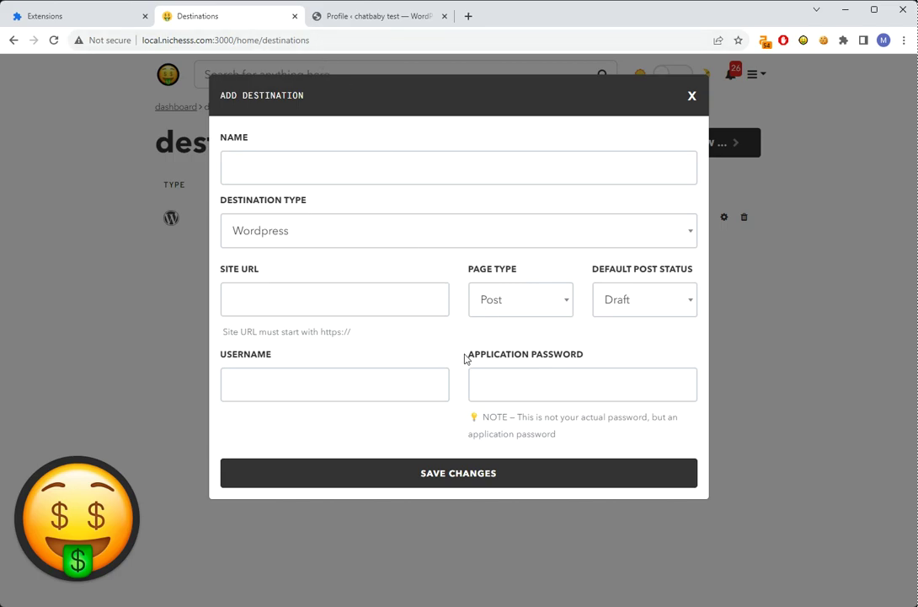
{"action": "left_click_drag", "start_coordinate": [468, 358], "coordinate": [605, 358]}
{"action": "left_click", "coordinate": [602, 360]}
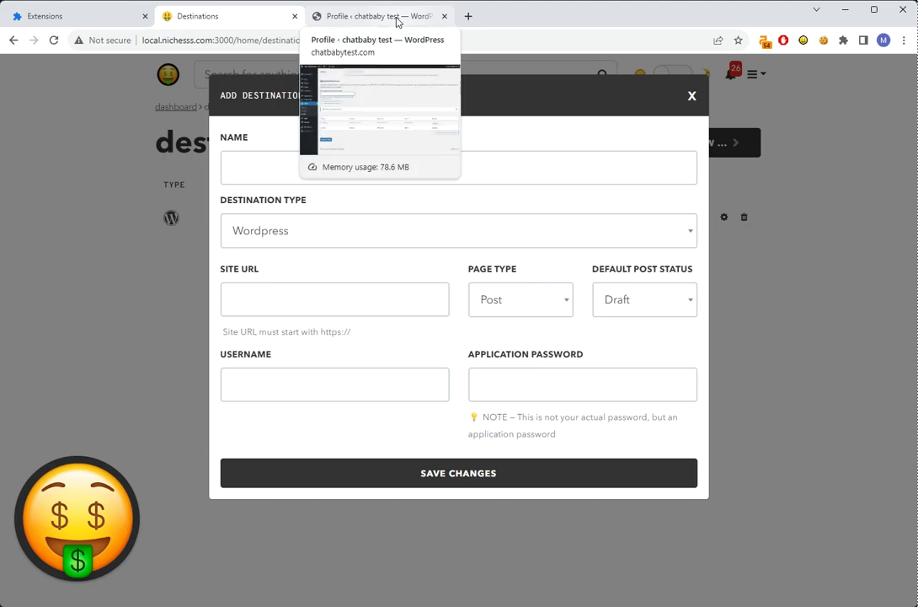
Open the WordPress administrator's profile and scroll down to Application Passwords
{"action": "left_click", "coordinate": [396, 18]}
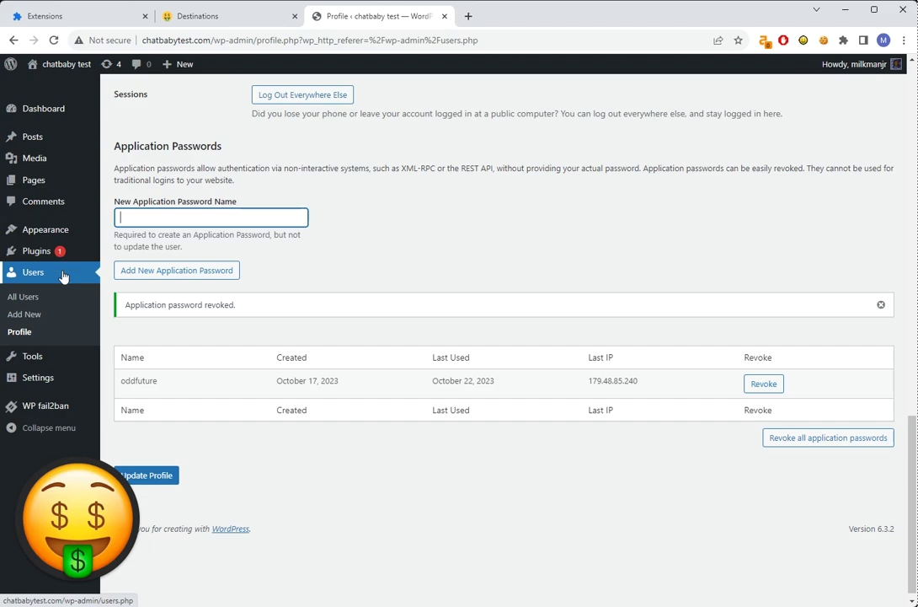
{"action": "left_click", "coordinate": [33, 274]}
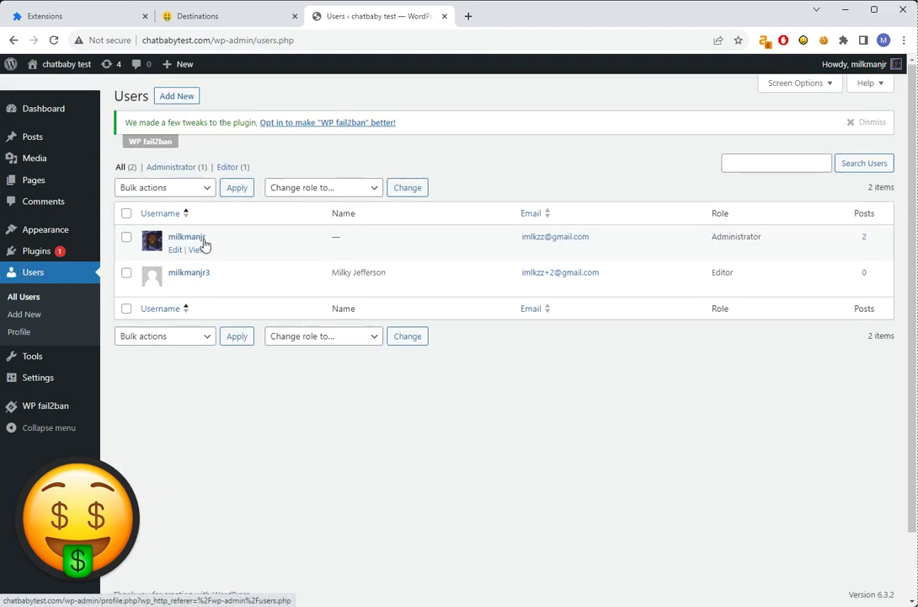
{"action": "left_click", "coordinate": [190, 238]}
{"action": "scroll", "coordinate": [299, 425], "scroll_direction": "down", "scroll_amount": 5}
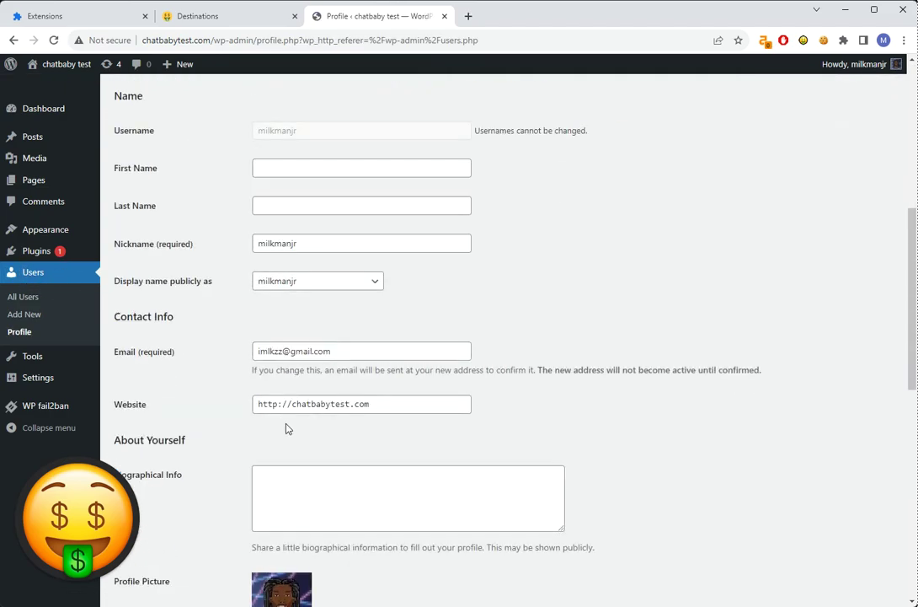
{"action": "scroll", "coordinate": [253, 421], "scroll_direction": "down", "scroll_amount": 4}
{"action": "scroll", "coordinate": [194, 405], "scroll_direction": "down", "scroll_amount": 3}
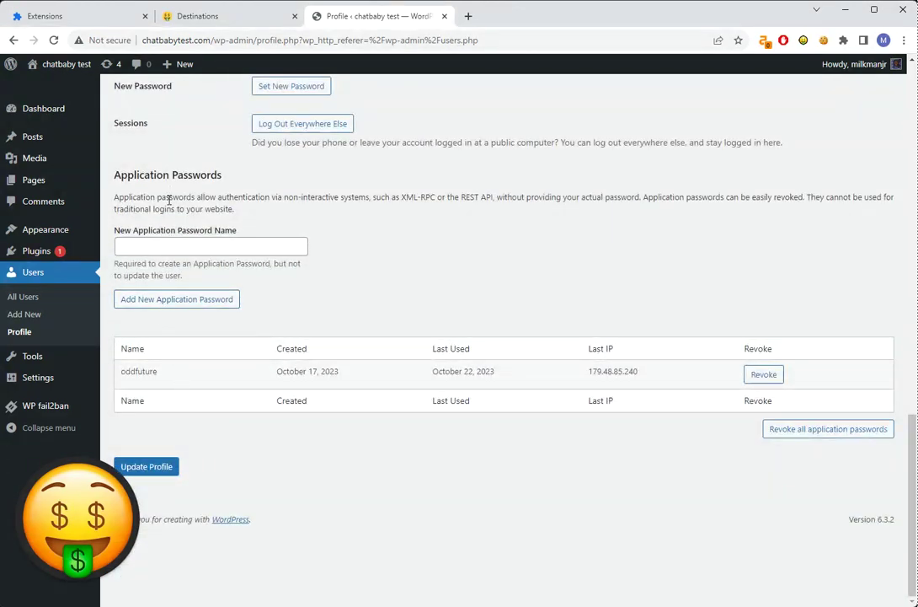
Generate an application password named 'nichesss Connection' and select the new password
{"action": "left_click", "coordinate": [171, 252]}
{"action": "type", "text": "nich"}
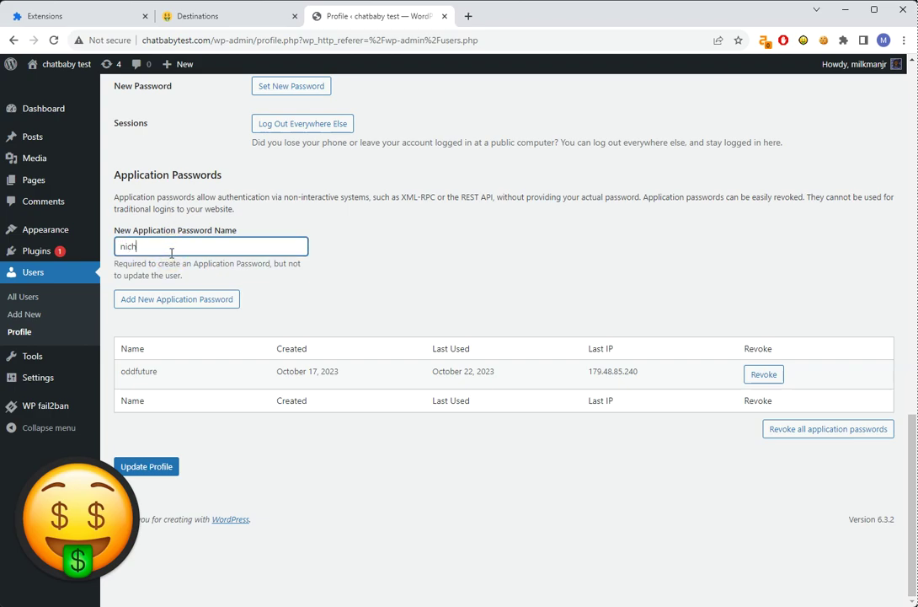
{"action": "type", "text": "esss Connection"}
{"action": "left_click", "coordinate": [186, 299]}
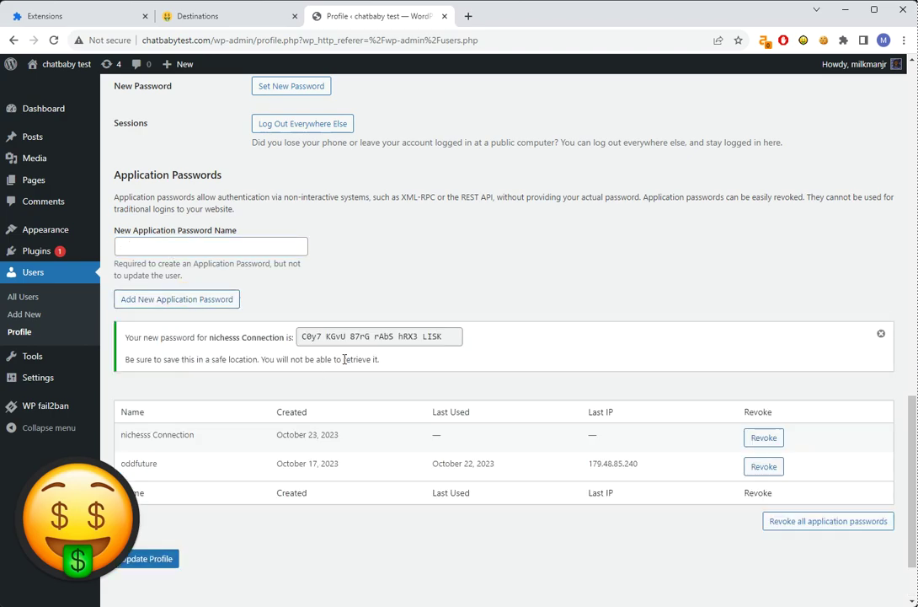
{"action": "left_click_drag", "start_coordinate": [303, 335], "coordinate": [468, 340]}
{"action": "key", "text": "ctrl+c"}
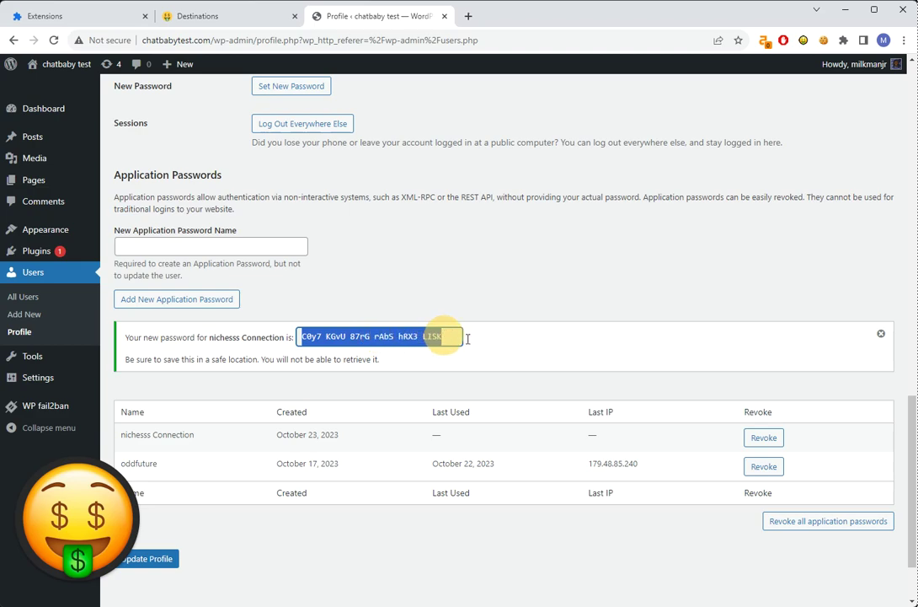
{"action": "left_click", "coordinate": [249, 17]}
{"action": "left_click", "coordinate": [484, 385]}
{"action": "key", "text": "ctrl+v"}
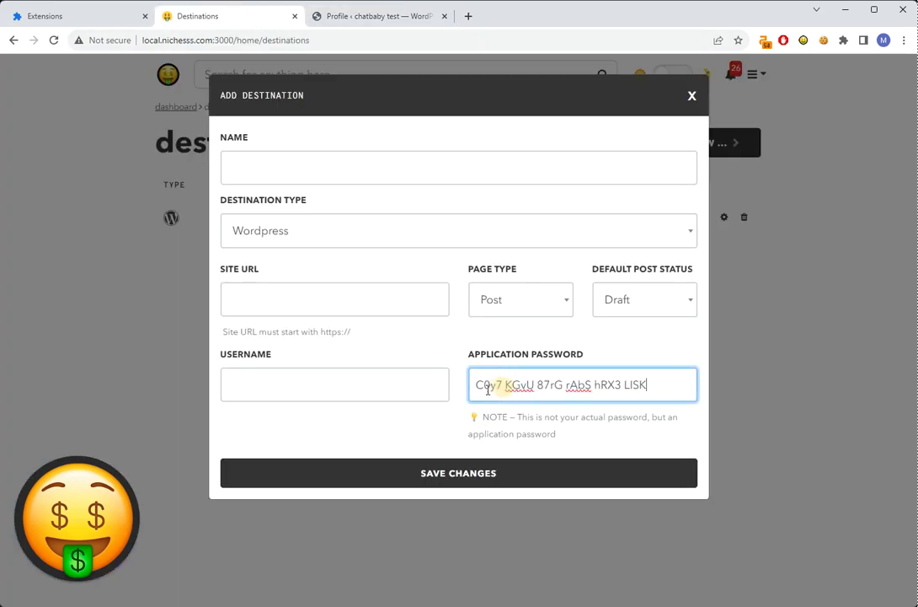
{"action": "left_click", "coordinate": [338, 387]}
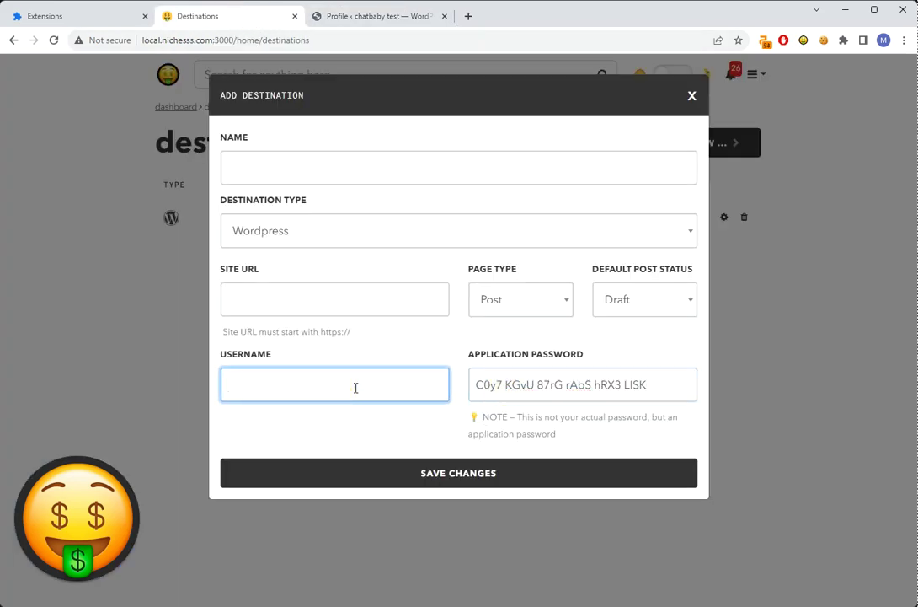
{"action": "type", "text": "ilkma"}
{"action": "type", "text": "njr"}
{"action": "left_click", "coordinate": [312, 310]}
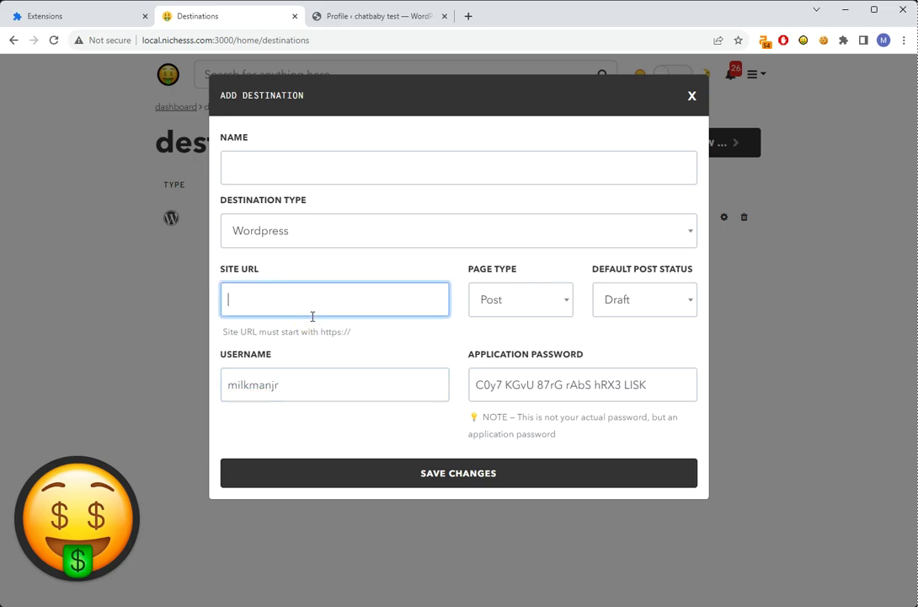
{"action": "type", "text": "http://c"}
{"action": "type", "text": "hatbabytest.com"}
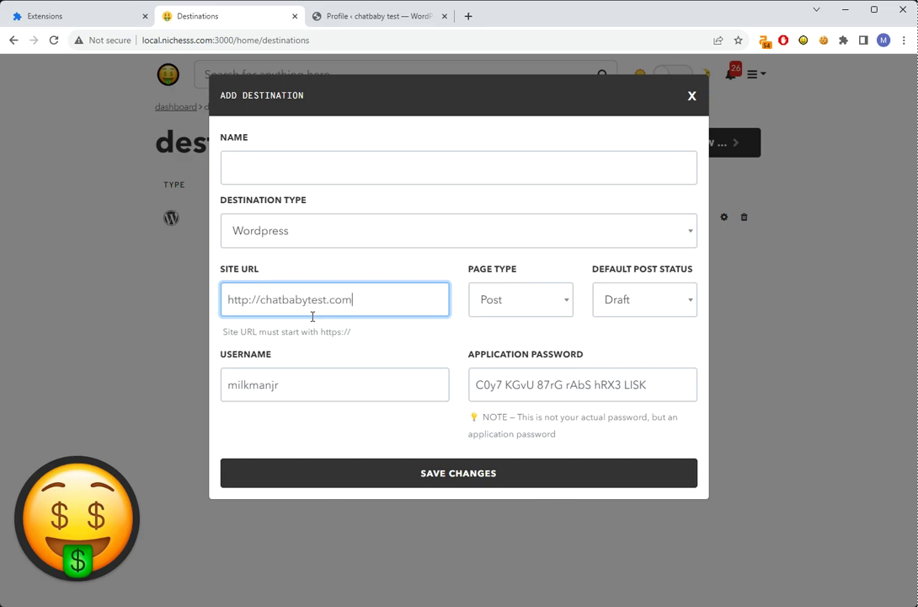
Name the destination 'Test Wordpress (Live)', set Default Post Status to Publish, and save
{"action": "left_click", "coordinate": [312, 179]}
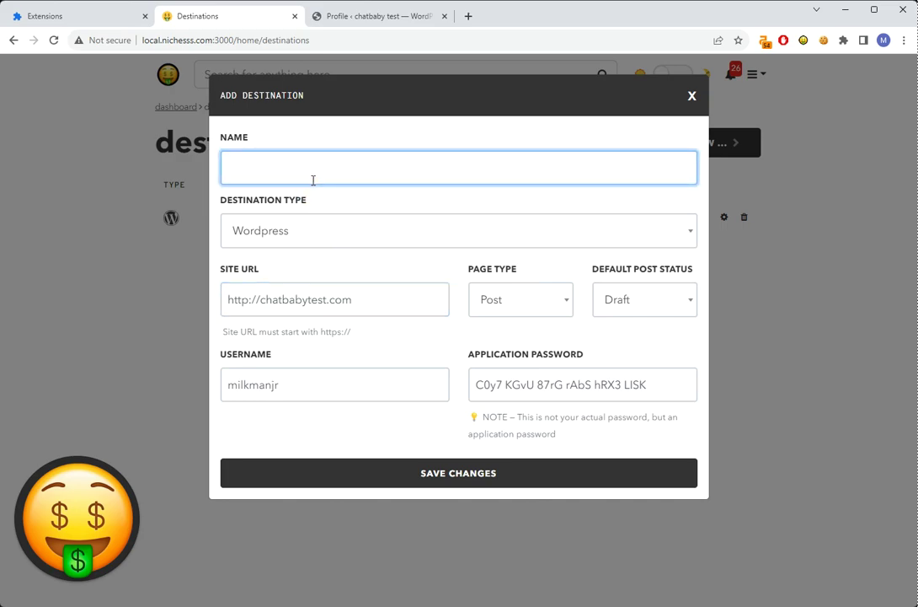
{"action": "type", "text": "Test"}
{"action": "type", "text": " Wordpress (L"}
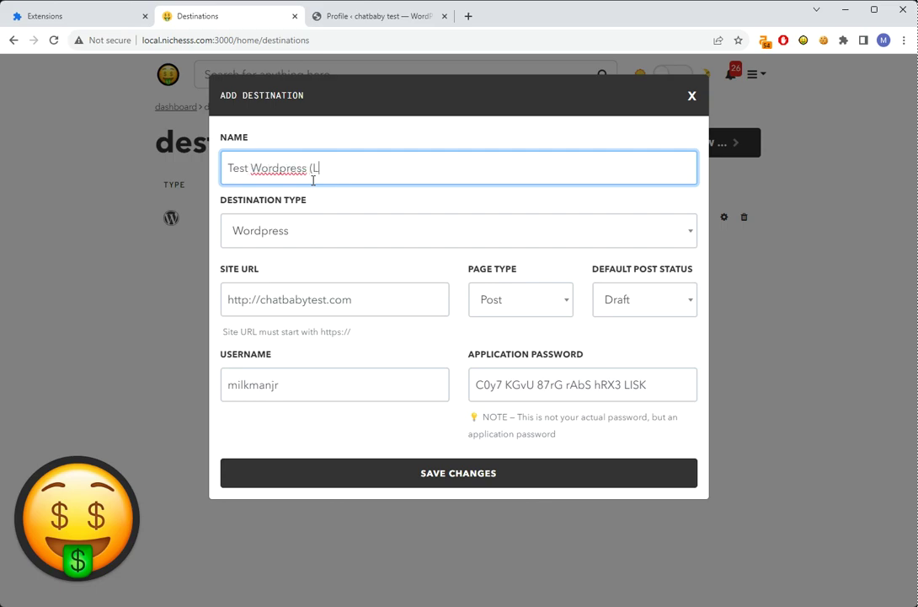
{"action": "type", "text": "ive)"}
{"action": "left_click", "coordinate": [665, 309]}
{"action": "left_click", "coordinate": [646, 330]}
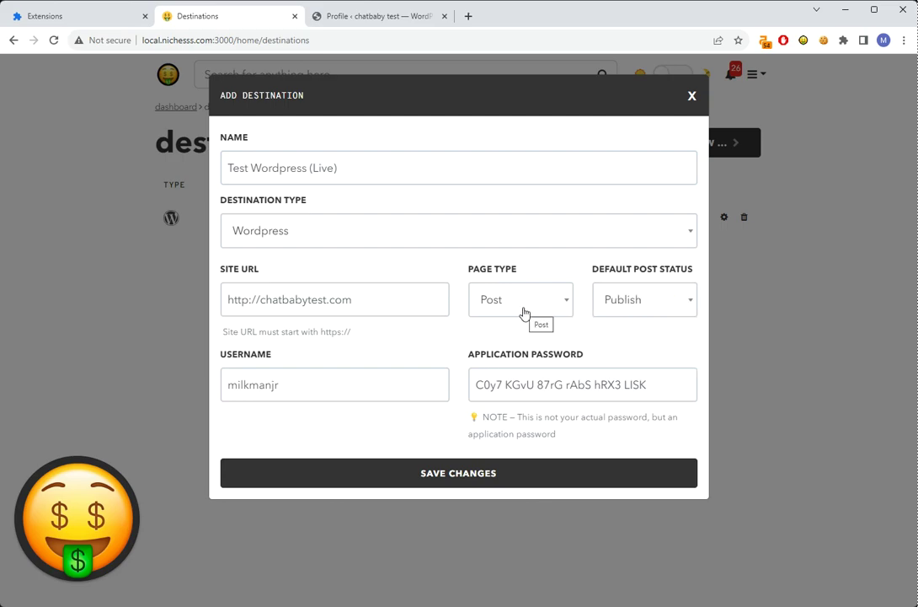
{"action": "left_click", "coordinate": [468, 474]}
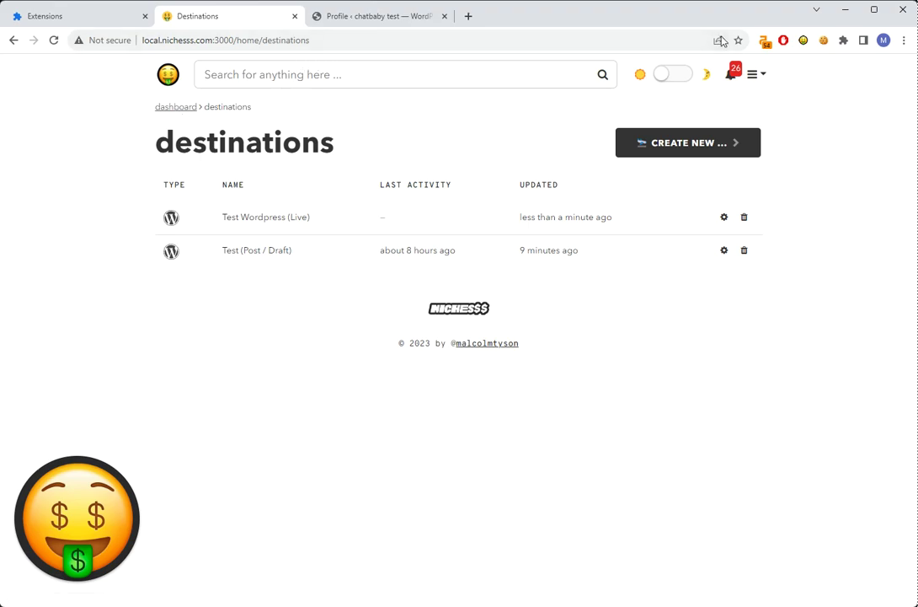
Load the ahrefs.com website in a new tab and sign in
{"action": "left_click", "coordinate": [805, 40]}
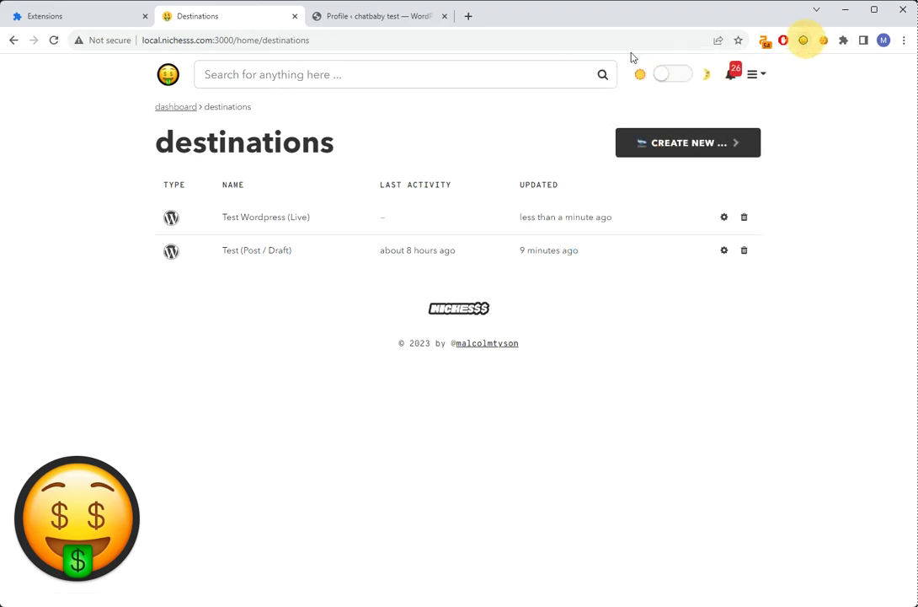
{"action": "left_click", "coordinate": [478, 46]}
{"action": "key", "text": "BackSpace"}
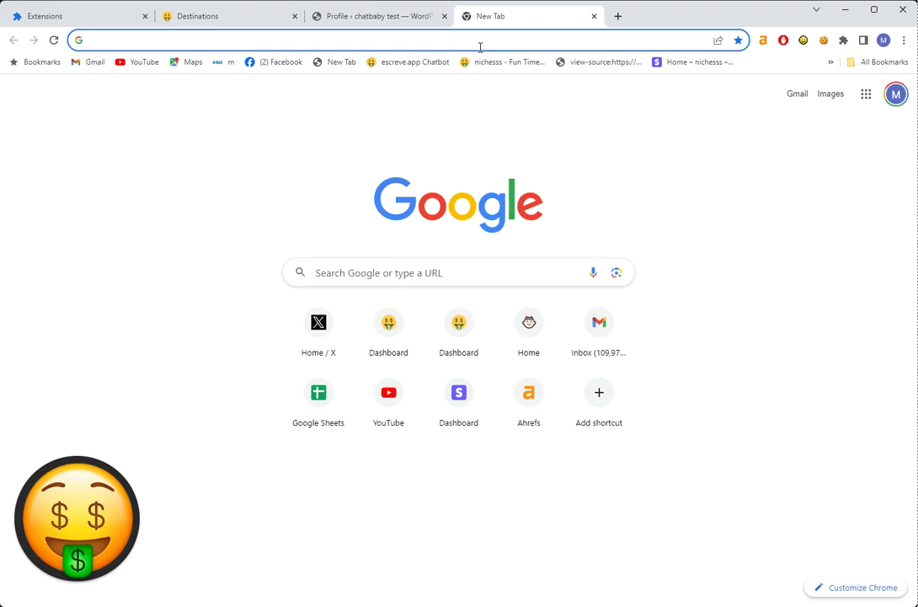
{"action": "type", "text": "ahrefs"}
{"action": "key", "text": "Return"}
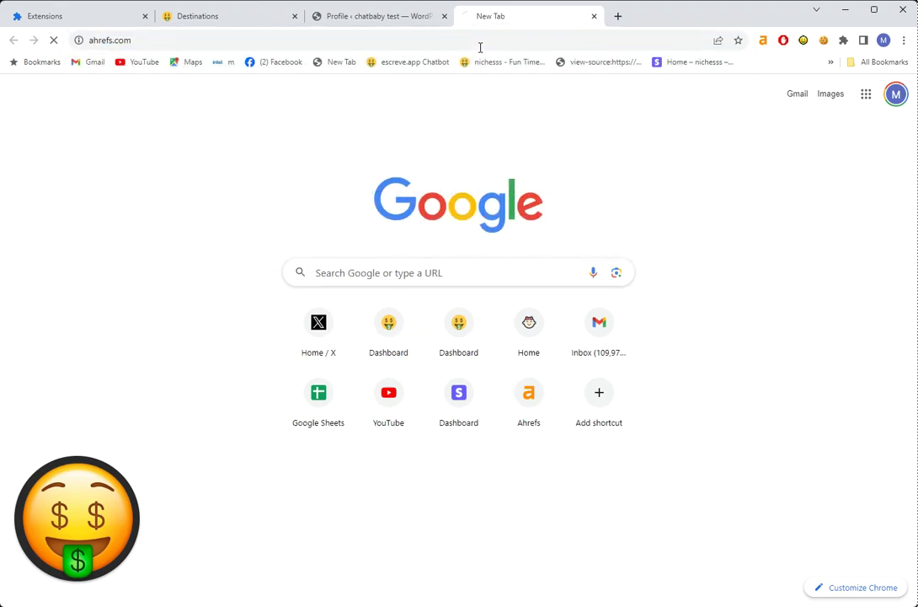
{"action": "left_click", "coordinate": [786, 95]}
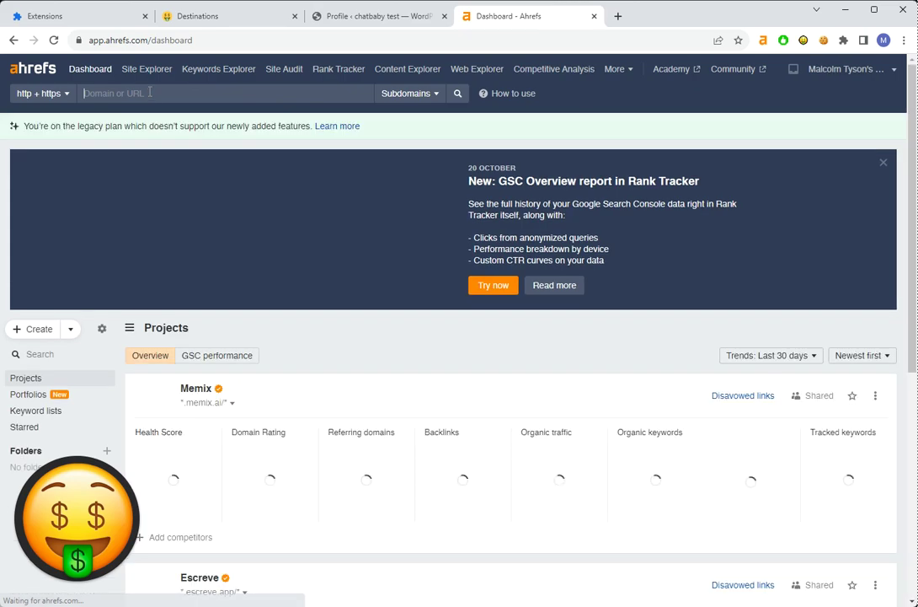
Analyse the domain ahrefs.com in Site Explorer and show its Organic keywords report
{"action": "left_click", "coordinate": [151, 91]}
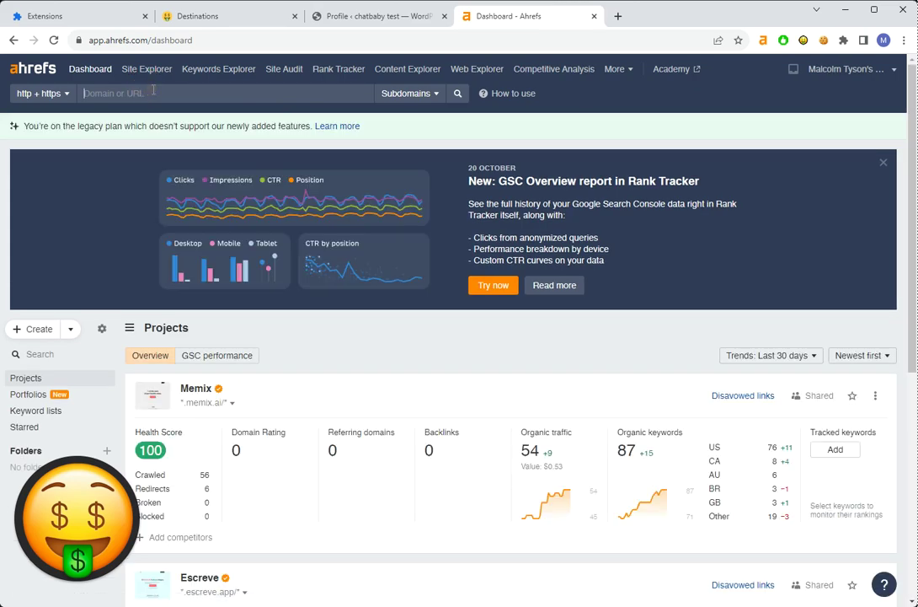
{"action": "type", "text": "c"}
{"action": "key", "text": "BackSpace"}
{"action": "type", "text": "ahrefs.com"}
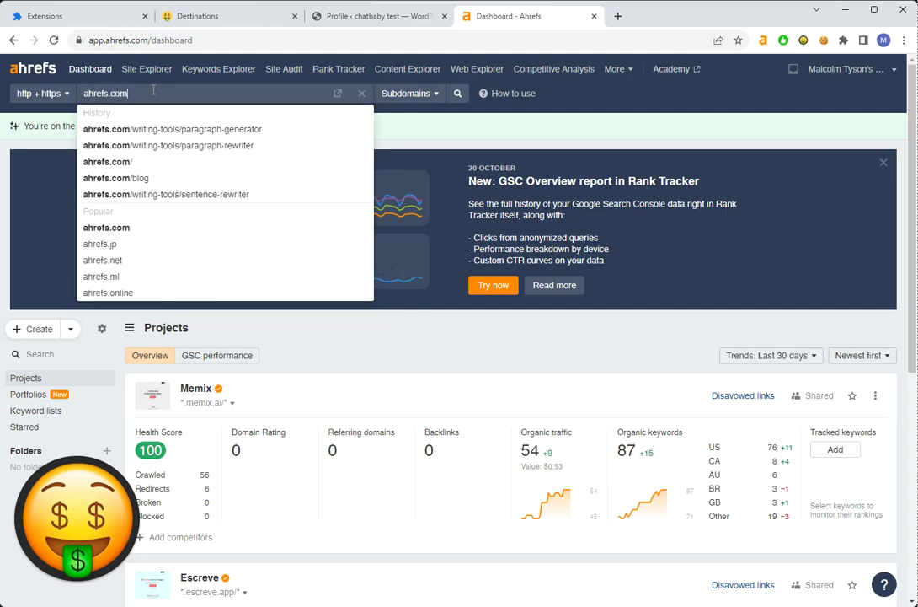
{"action": "key", "text": "Return"}
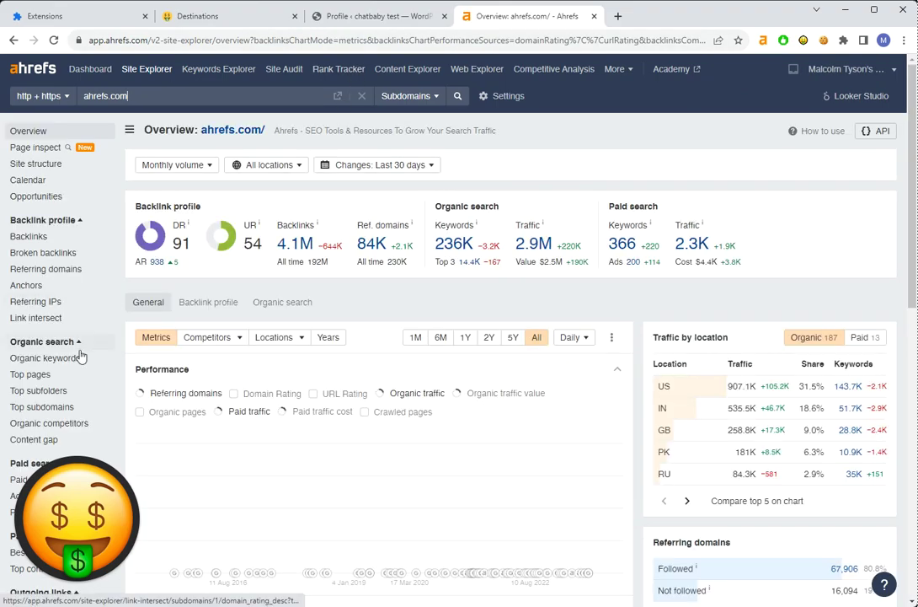
{"action": "left_click", "coordinate": [67, 362]}
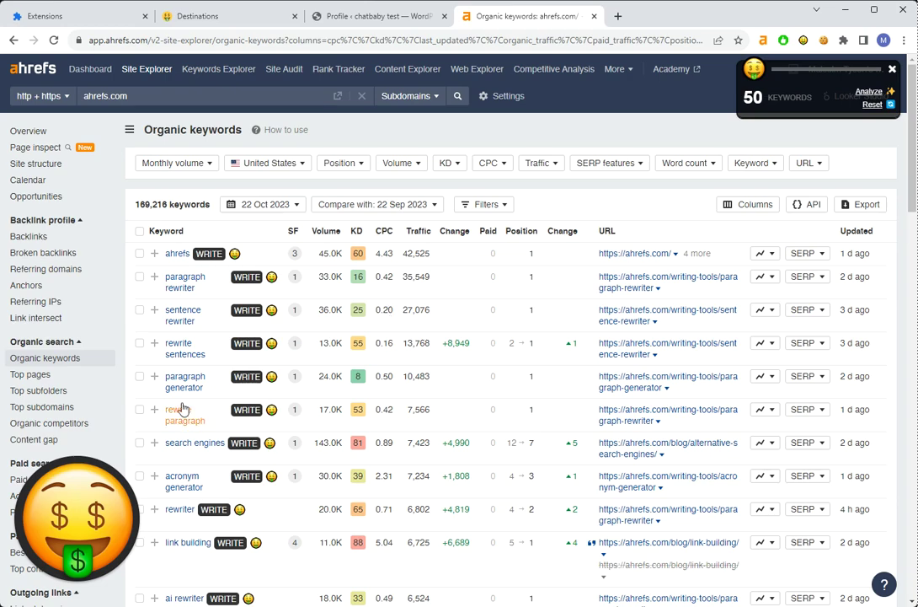
Write a 'paragraph rewriter' article focused on that keyword only, sent to Test Wordpress (Live)
{"action": "left_click", "coordinate": [246, 277]}
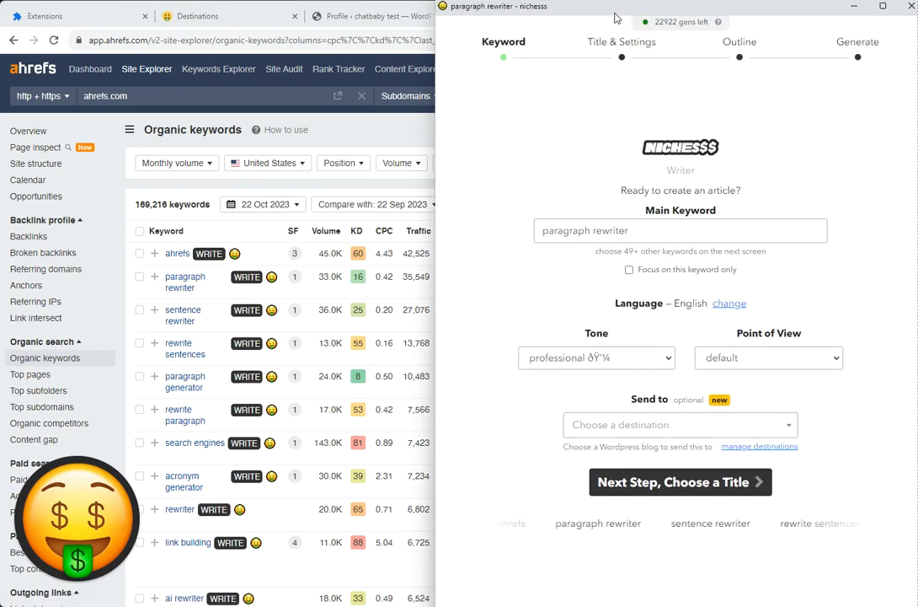
{"action": "left_click", "coordinate": [688, 271]}
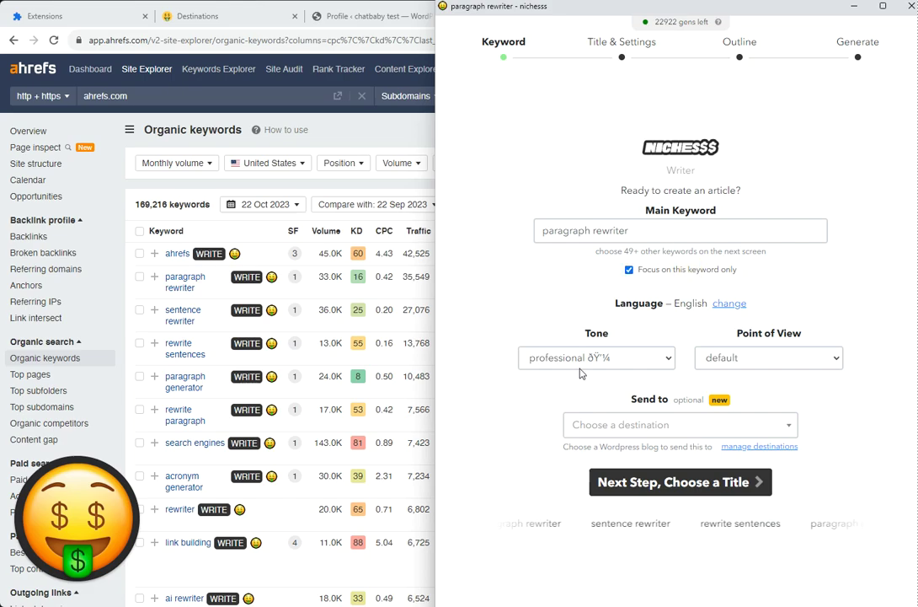
{"action": "left_click", "coordinate": [679, 424]}
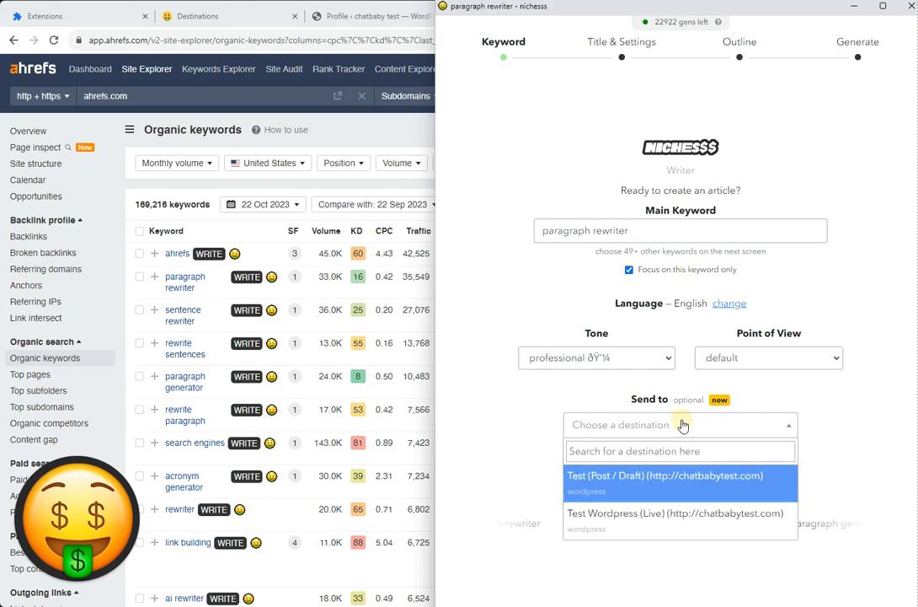
{"action": "left_click", "coordinate": [635, 525]}
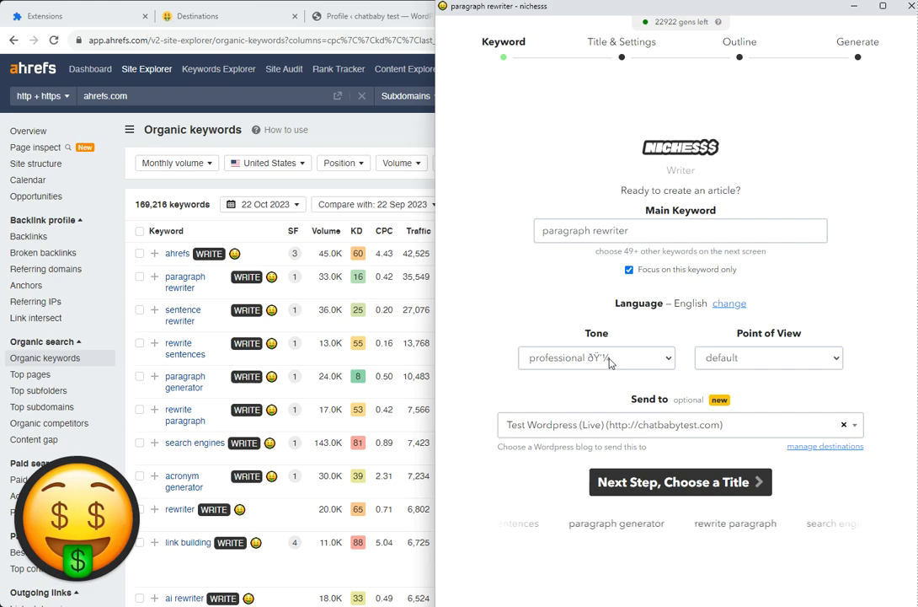
{"action": "left_click", "coordinate": [702, 484]}
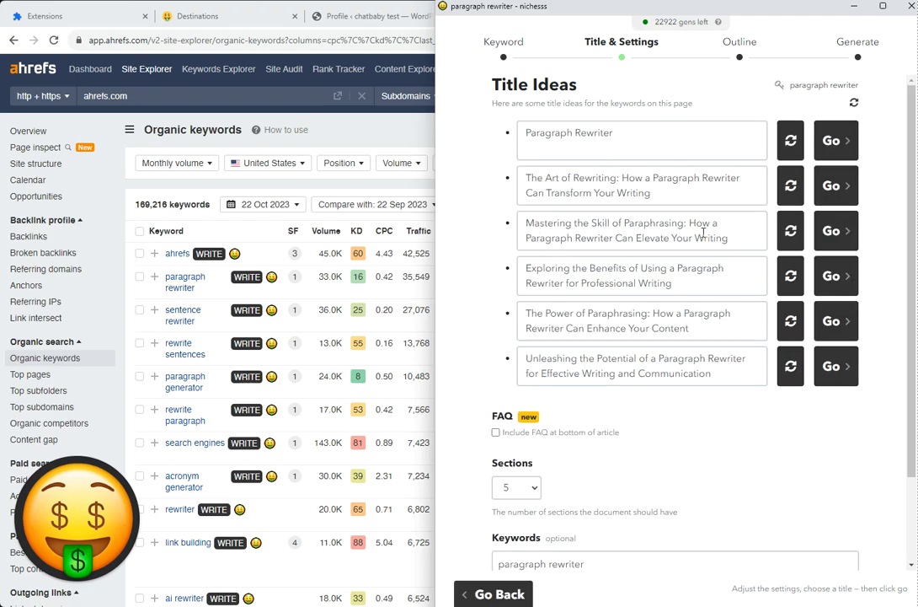
Choose the 'Mastering the Skill of Paraphrasing' title with Include FAQ and generate the article
{"action": "left_click", "coordinate": [836, 235]}
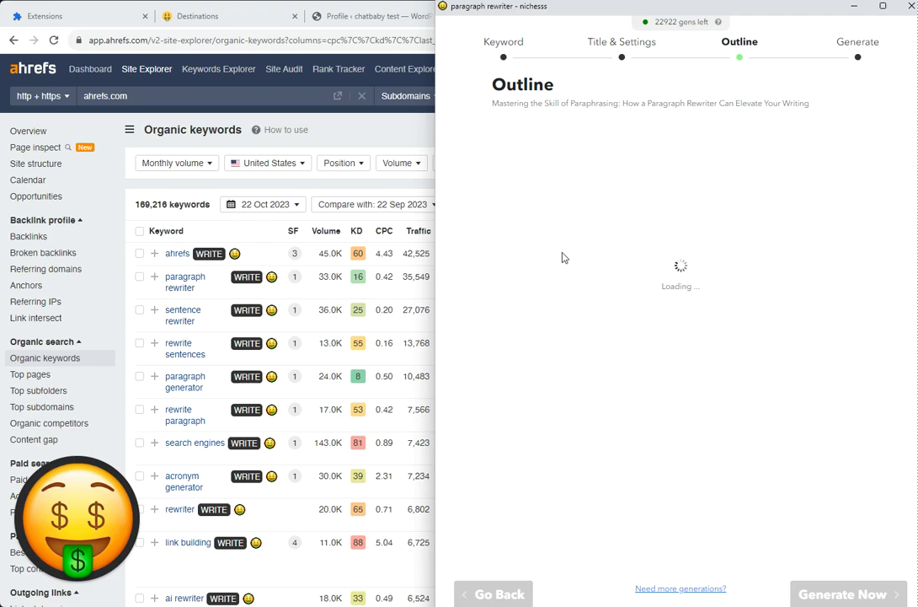
{"action": "left_click", "coordinate": [474, 596]}
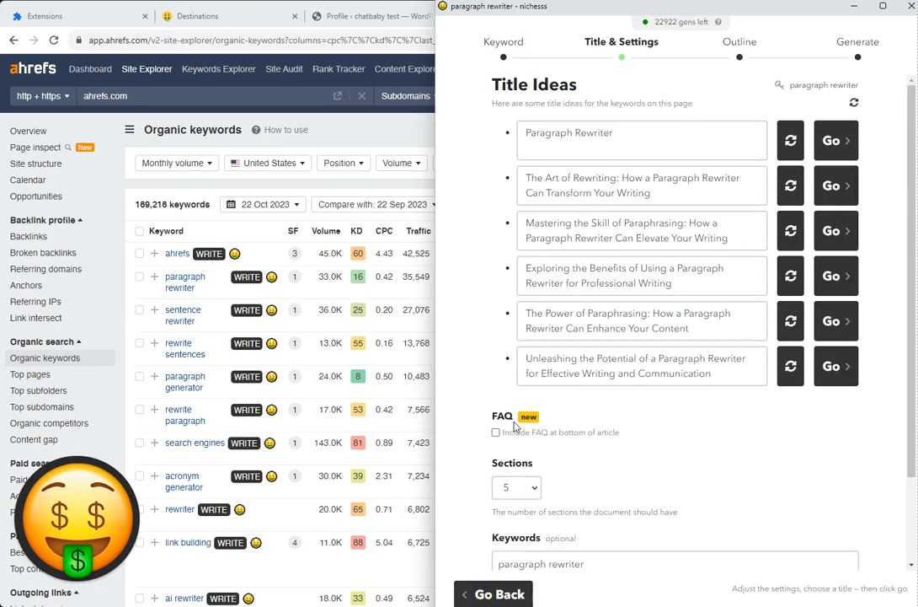
{"action": "left_click", "coordinate": [830, 242]}
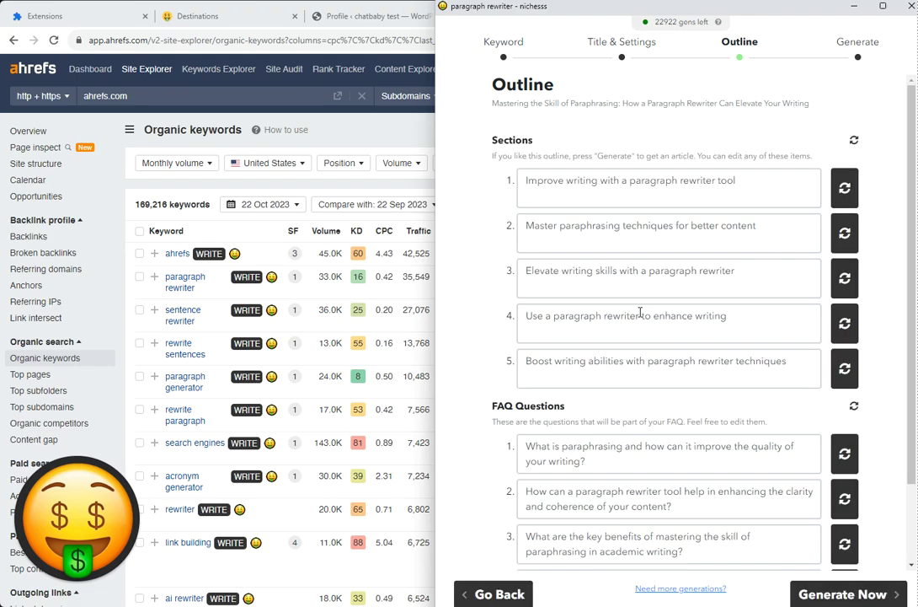
{"action": "scroll", "coordinate": [641, 313], "scroll_direction": "down", "scroll_amount": 2}
{"action": "scroll", "coordinate": [620, 323], "scroll_direction": "up", "scroll_amount": 2}
{"action": "left_click", "coordinate": [836, 595]}
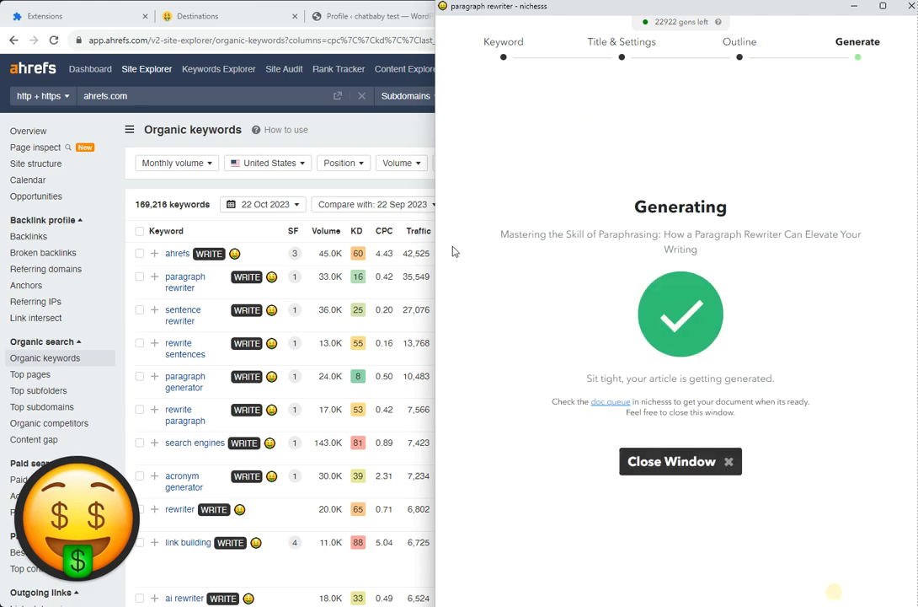
Close the generation window and open the new 1458-word paraphrasing article document
{"action": "left_click", "coordinate": [687, 462]}
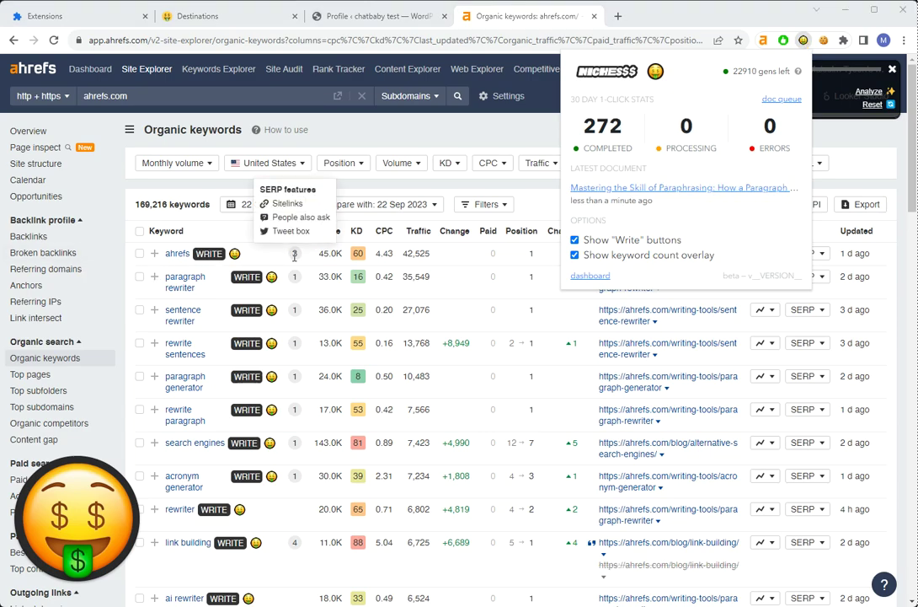
{"action": "left_click", "coordinate": [687, 188]}
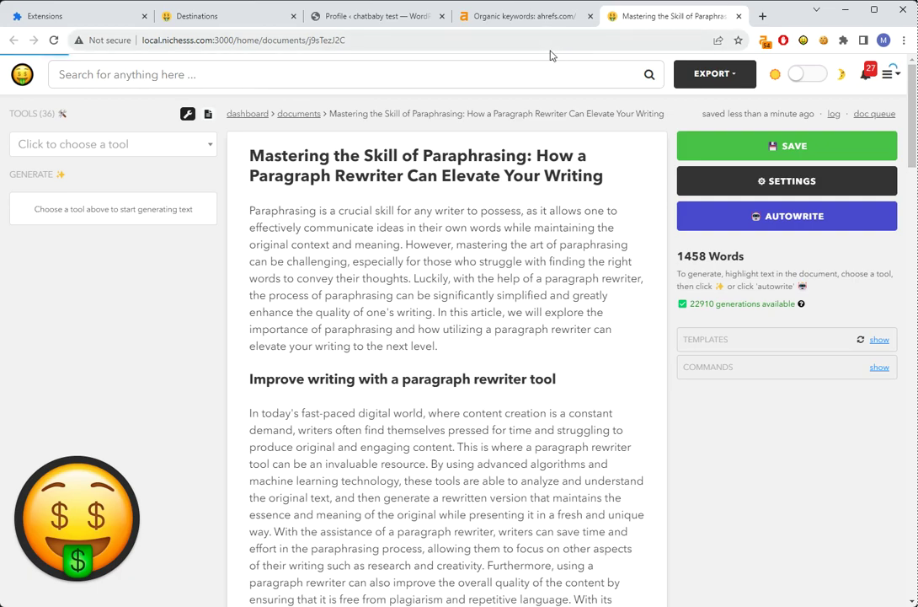
{"action": "left_click", "coordinate": [460, 40]}
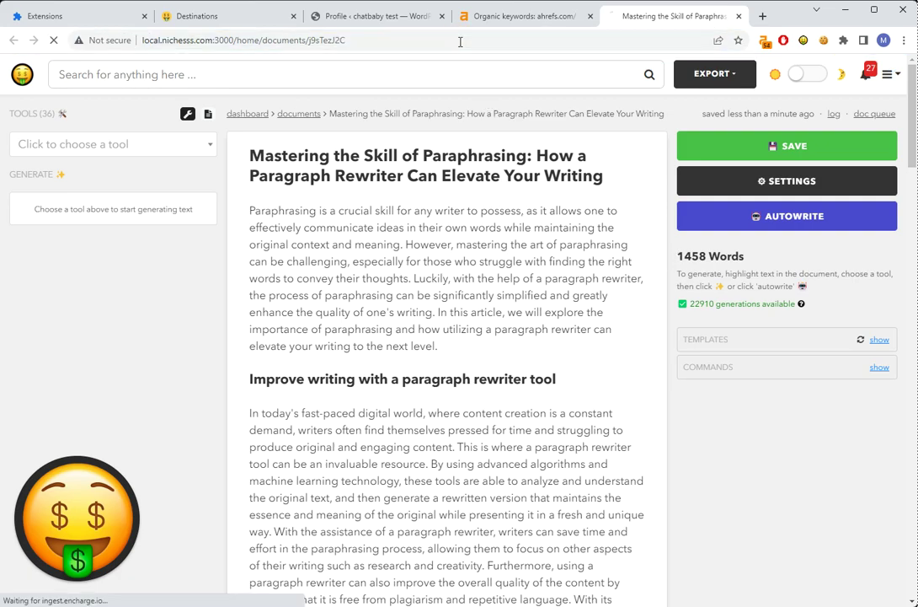
Load chatbabytest.com in a new tab, checking the other tabs while it loads
{"action": "key", "text": "ctrl+t"}
{"action": "type", "text": "chatba"}
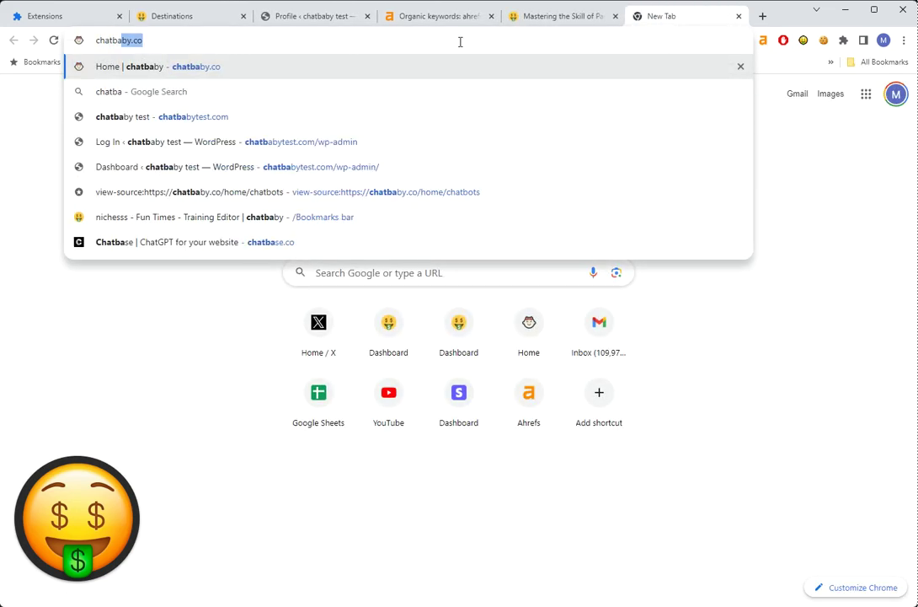
{"action": "type", "text": "bytest."}
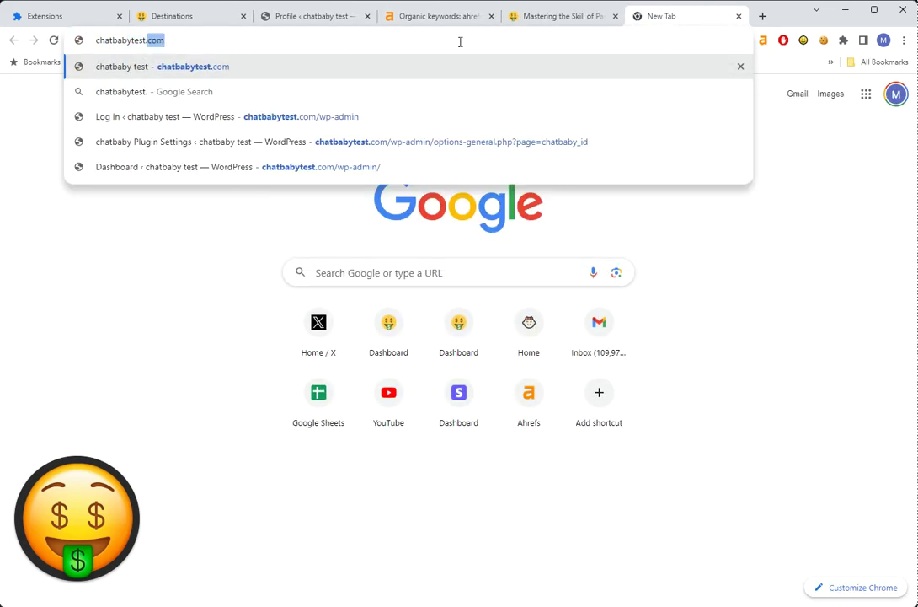
{"action": "key", "text": "Return"}
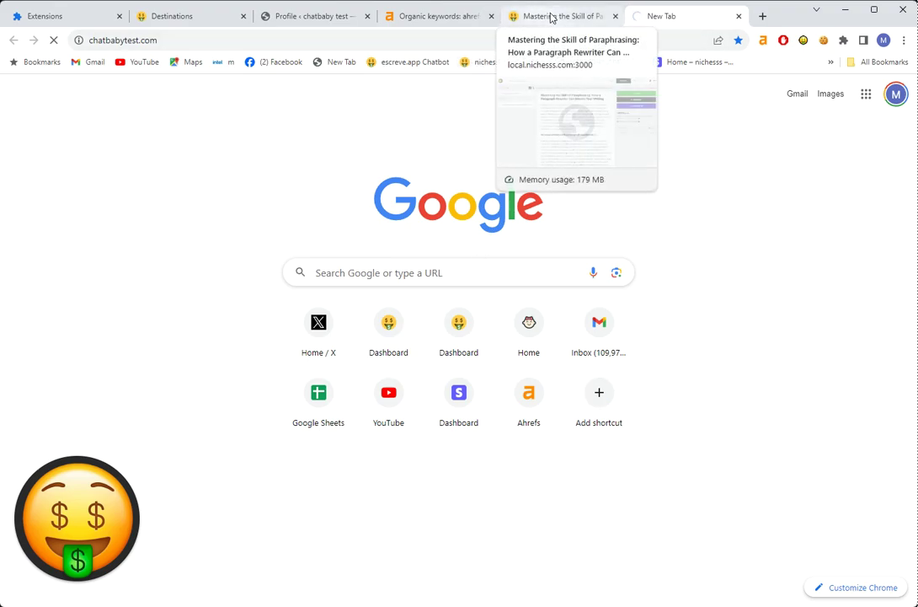
{"action": "left_click", "coordinate": [552, 18]}
{"action": "left_click", "coordinate": [278, 17]}
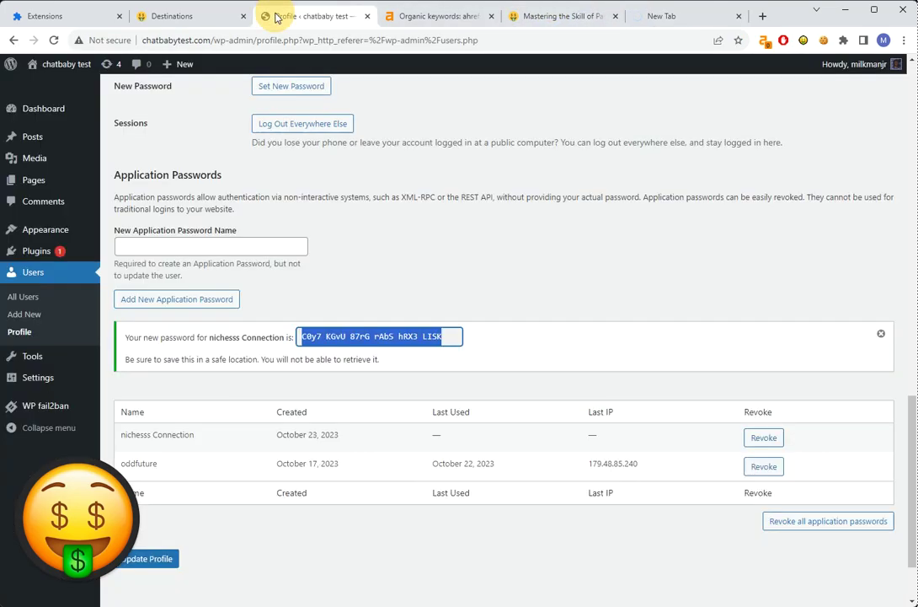
{"action": "left_click", "coordinate": [662, 18]}
{"action": "left_click", "coordinate": [303, 16]}
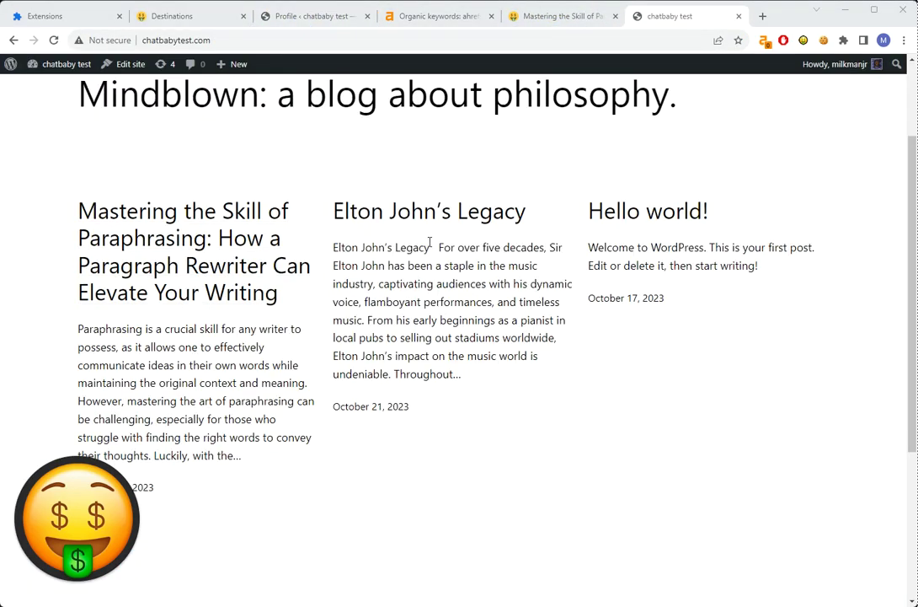
Scroll through the published paraphrasing post down to its FAQ, then back to the top
{"action": "scroll", "coordinate": [396, 272], "scroll_direction": "up", "scroll_amount": 2}
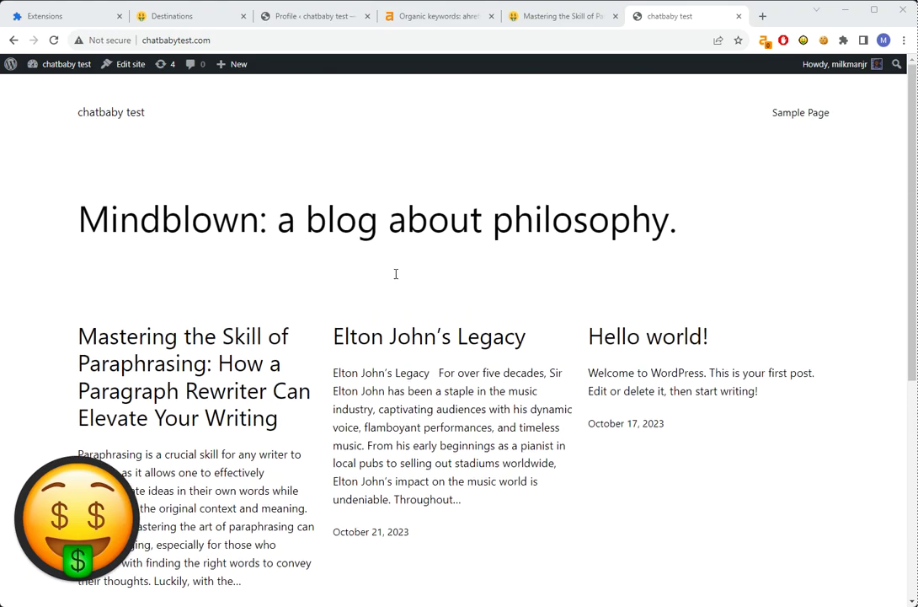
{"action": "scroll", "coordinate": [385, 278], "scroll_direction": "down", "scroll_amount": 1}
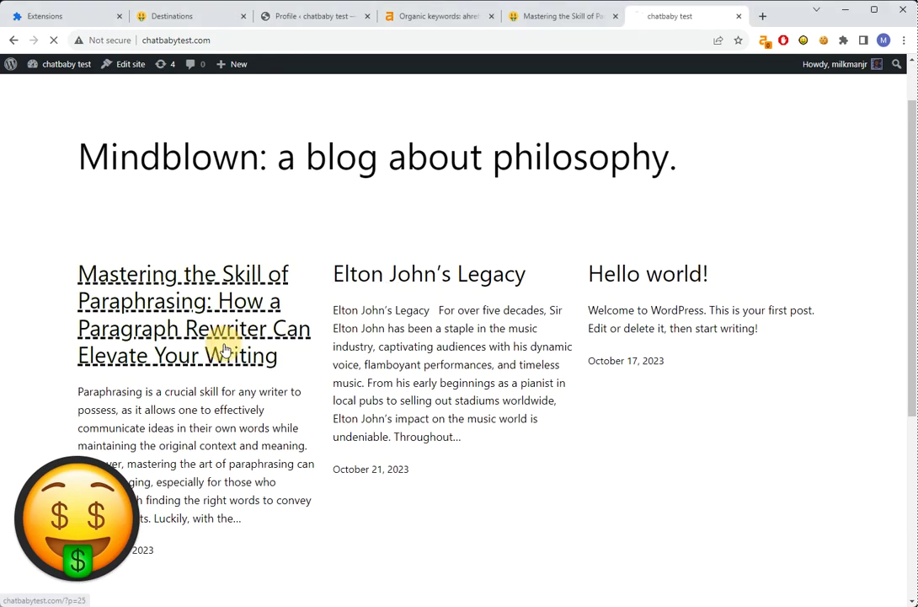
{"action": "scroll", "coordinate": [223, 347], "scroll_direction": "down", "scroll_amount": 2}
{"action": "scroll", "coordinate": [219, 344], "scroll_direction": "up", "scroll_amount": 2}
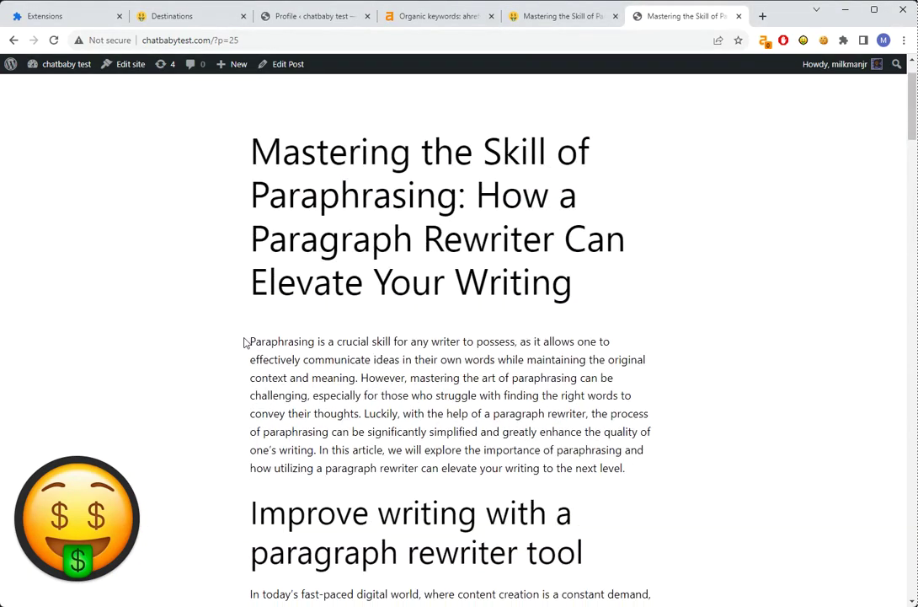
{"action": "scroll", "coordinate": [244, 345], "scroll_direction": "down", "scroll_amount": 5}
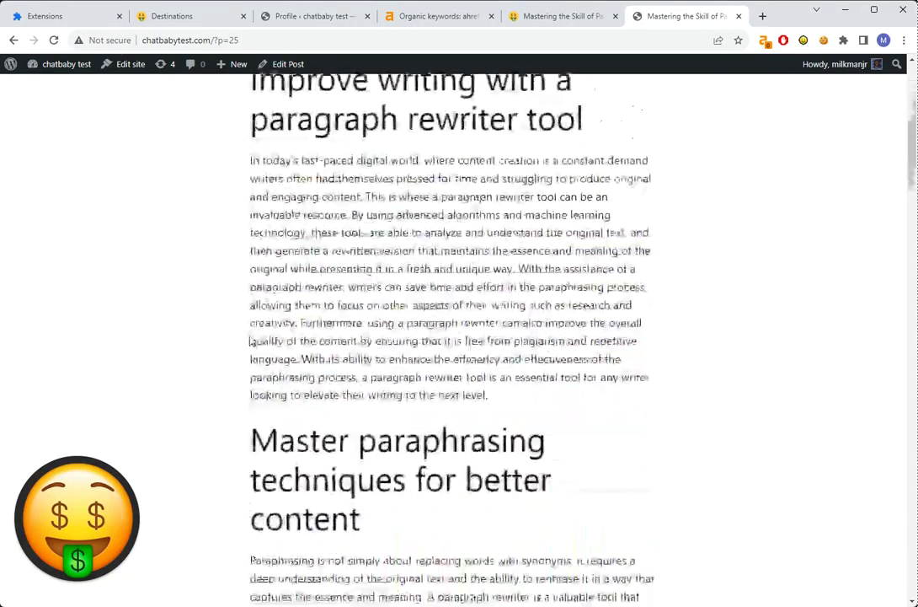
{"action": "scroll", "coordinate": [244, 342], "scroll_direction": "down", "scroll_amount": 4}
{"action": "scroll", "coordinate": [242, 342], "scroll_direction": "down", "scroll_amount": 4}
{"action": "scroll", "coordinate": [243, 342], "scroll_direction": "down", "scroll_amount": 4}
{"action": "scroll", "coordinate": [244, 333], "scroll_direction": "up", "scroll_amount": 3}
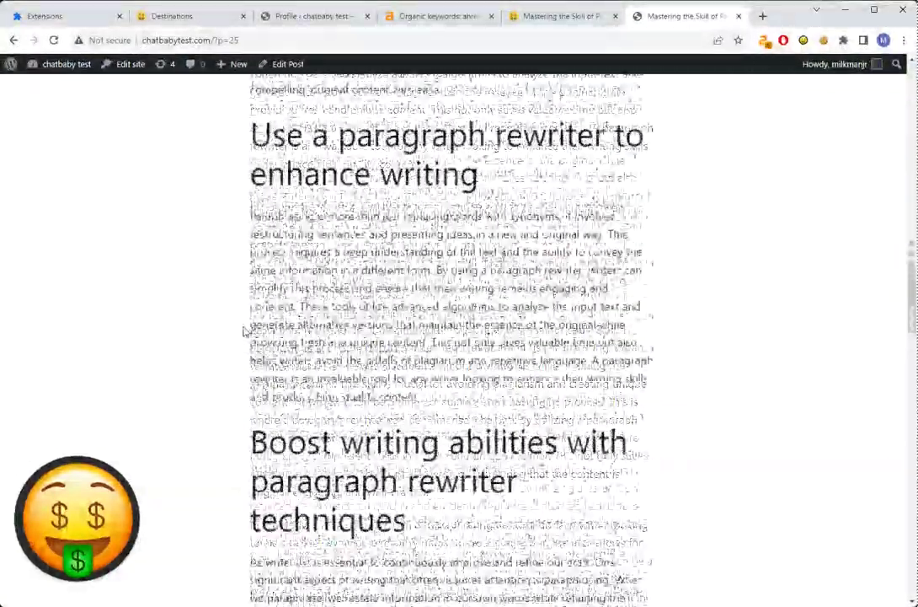
{"action": "scroll", "coordinate": [244, 331], "scroll_direction": "down", "scroll_amount": 5}
{"action": "scroll", "coordinate": [244, 331], "scroll_direction": "down", "scroll_amount": 2}
{"action": "scroll", "coordinate": [244, 331], "scroll_direction": "down", "scroll_amount": 7}
{"action": "scroll", "coordinate": [244, 331], "scroll_direction": "down", "scroll_amount": 5}
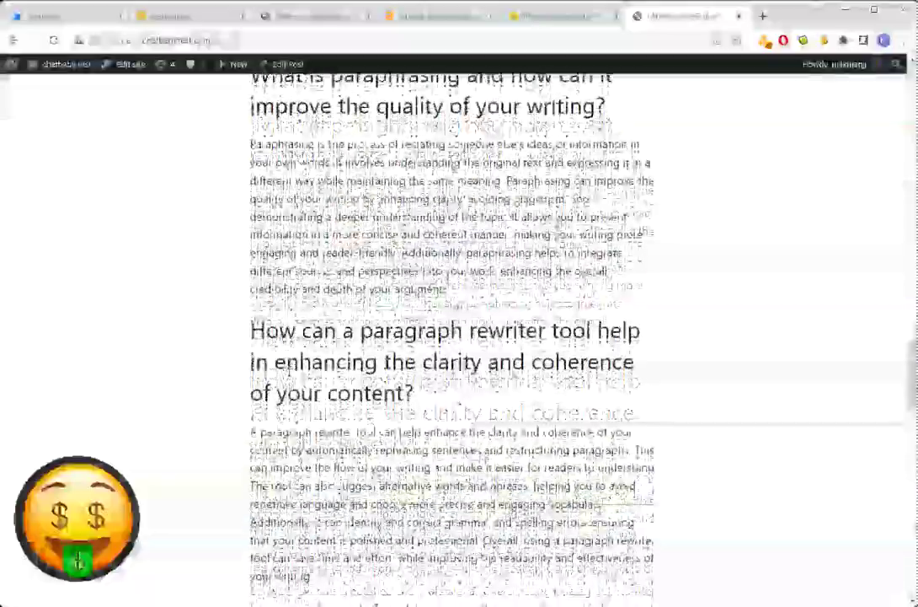
{"action": "scroll", "coordinate": [455, 337], "scroll_direction": "down", "scroll_amount": 4}
{"action": "scroll", "coordinate": [455, 337], "scroll_direction": "down", "scroll_amount": 7}
{"action": "scroll", "coordinate": [455, 337], "scroll_direction": "up", "scroll_amount": 1}
{"action": "scroll", "coordinate": [455, 337], "scroll_direction": "up", "scroll_amount": 4}
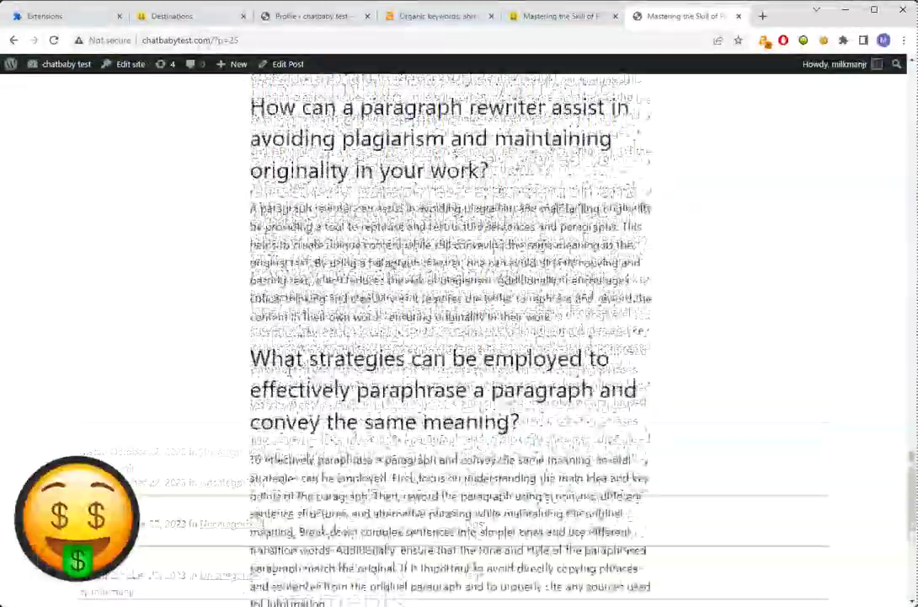
{"action": "scroll", "coordinate": [268, 354], "scroll_direction": "up", "scroll_amount": 5}
{"action": "scroll", "coordinate": [268, 354], "scroll_direction": "up", "scroll_amount": 5}
{"action": "scroll", "coordinate": [268, 354], "scroll_direction": "up", "scroll_amount": 7}
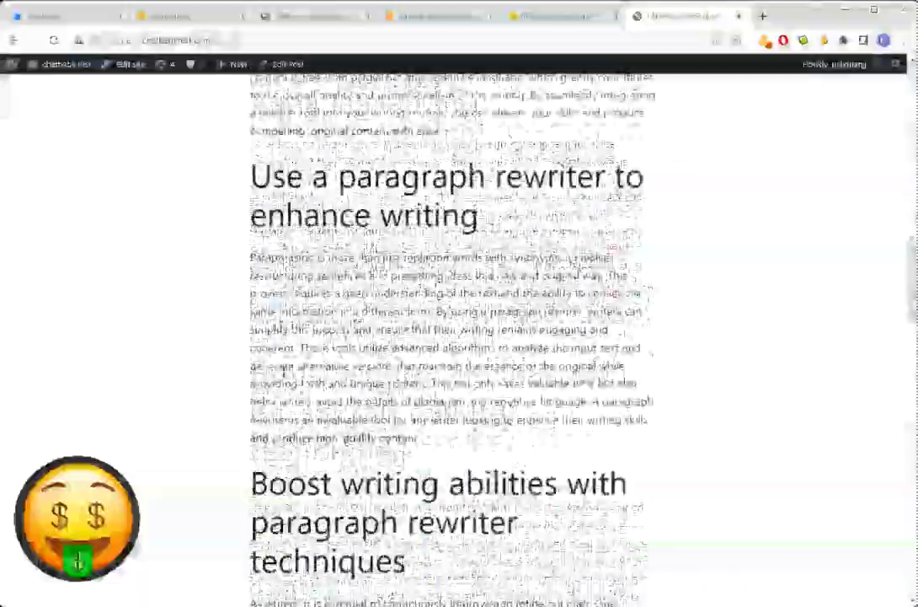
{"action": "scroll", "coordinate": [283, 376], "scroll_direction": "up", "scroll_amount": 5}
{"action": "scroll", "coordinate": [283, 377], "scroll_direction": "up", "scroll_amount": 6}
{"action": "scroll", "coordinate": [284, 376], "scroll_direction": "up", "scroll_amount": 3}
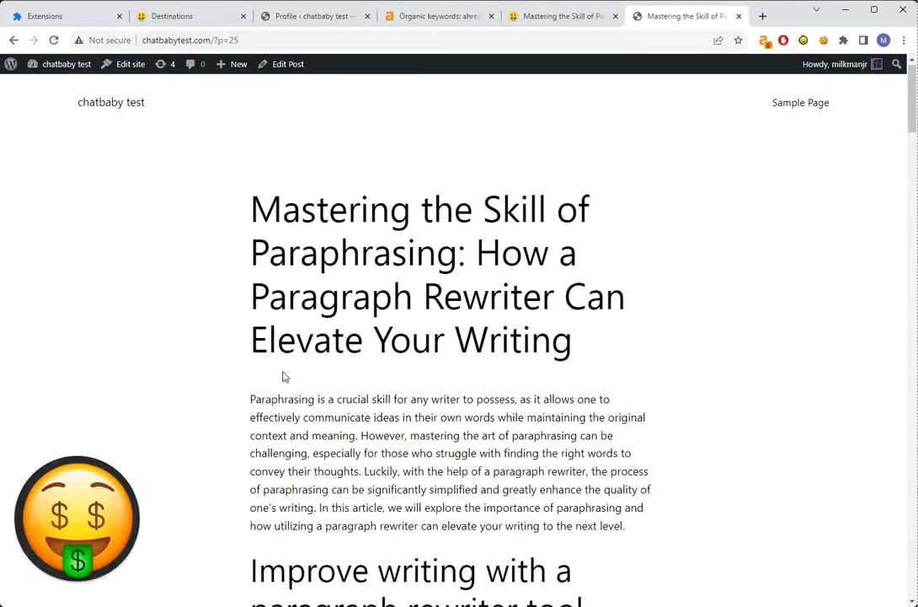